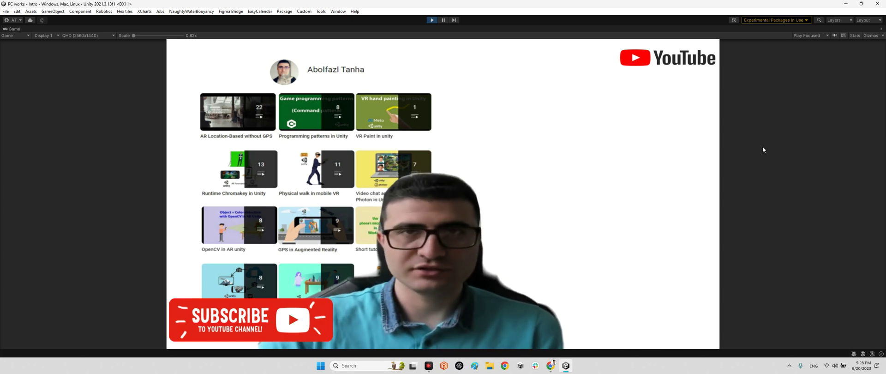
# - Stop the running Intro scene, switch to Chrome and review the unity-voxel repository's download options and Assets folder
pyautogui.click(432, 20)
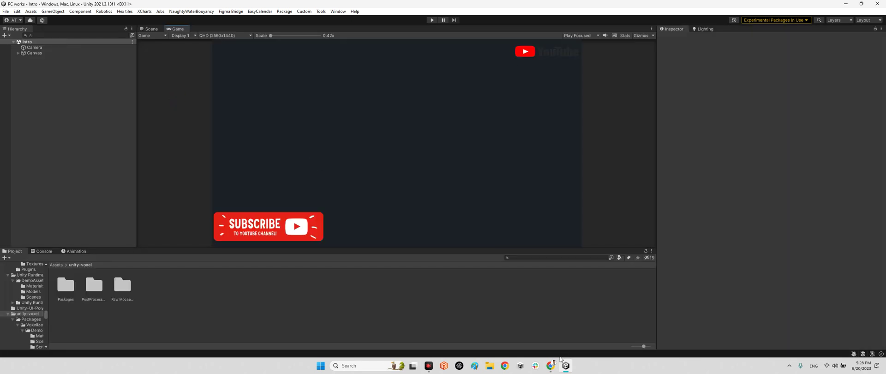
pyautogui.click(550, 365)
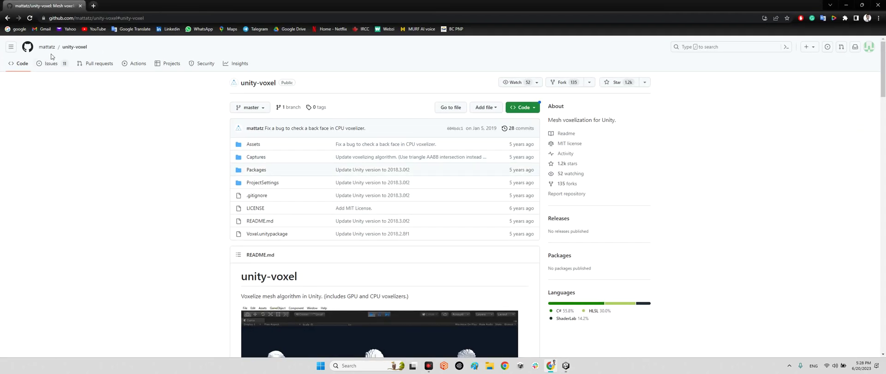
pyautogui.moveTo(51, 52)
pyautogui.click(526, 108)
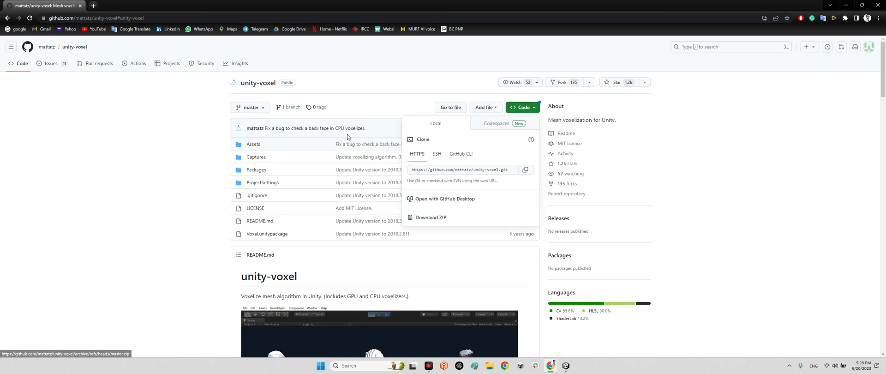
pyautogui.click(240, 143)
pyautogui.click(252, 145)
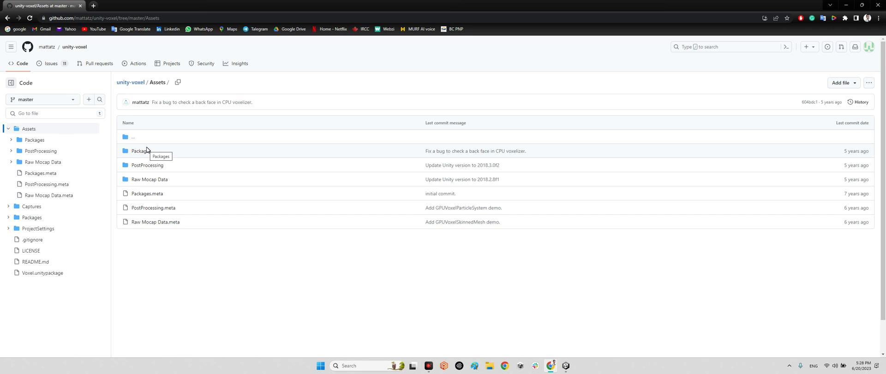
pyautogui.click(134, 85)
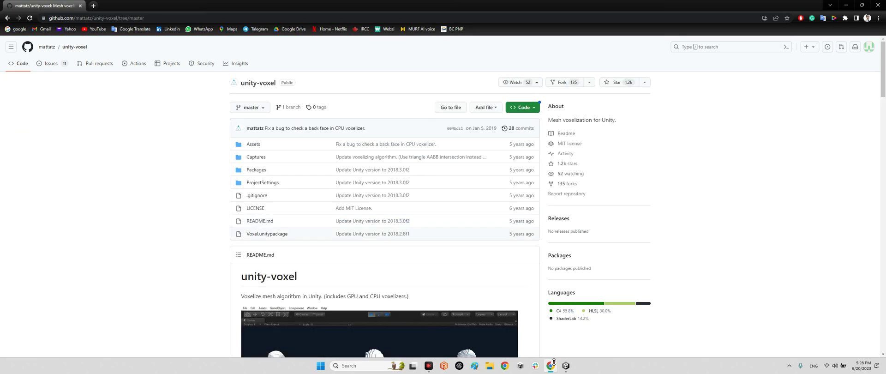
# - Switch to Unity and open the project's unity-voxel/Packages/Voxelizer/Demo/Scenes folder
pyautogui.click(565, 366)
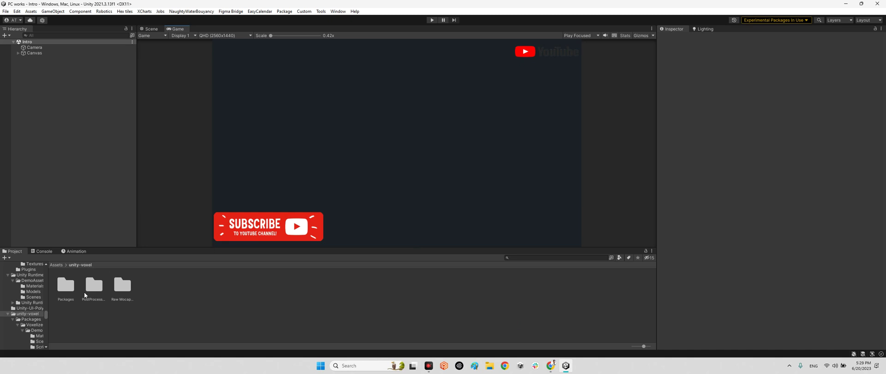
pyautogui.click(69, 287)
pyautogui.click(94, 285)
pyautogui.click(131, 286)
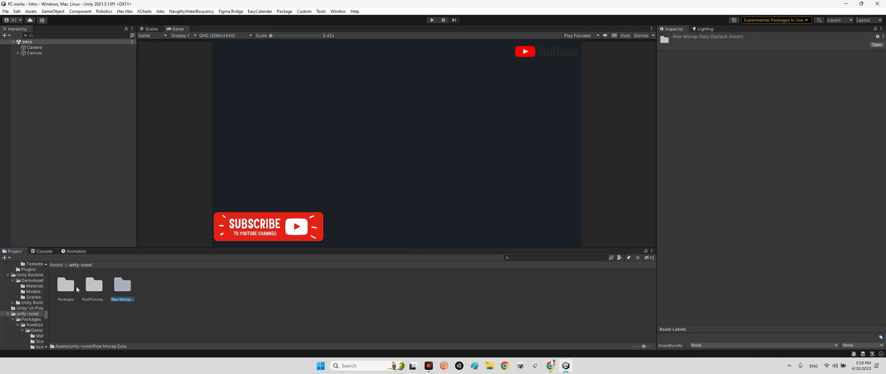
pyautogui.click(65, 287)
pyautogui.doubleClick(63, 288)
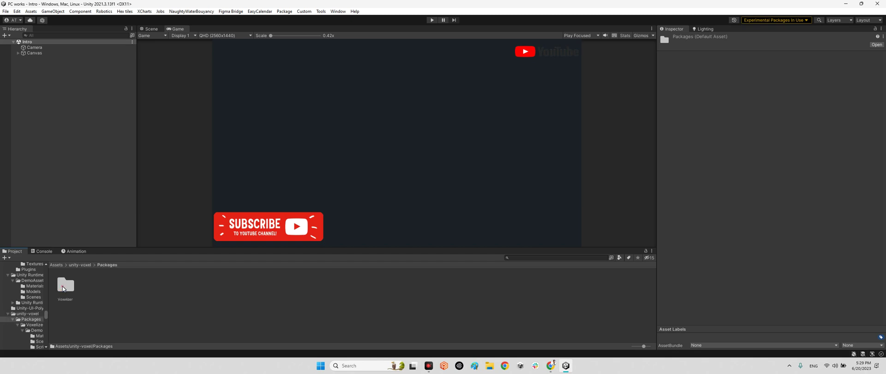
pyautogui.doubleClick(63, 291)
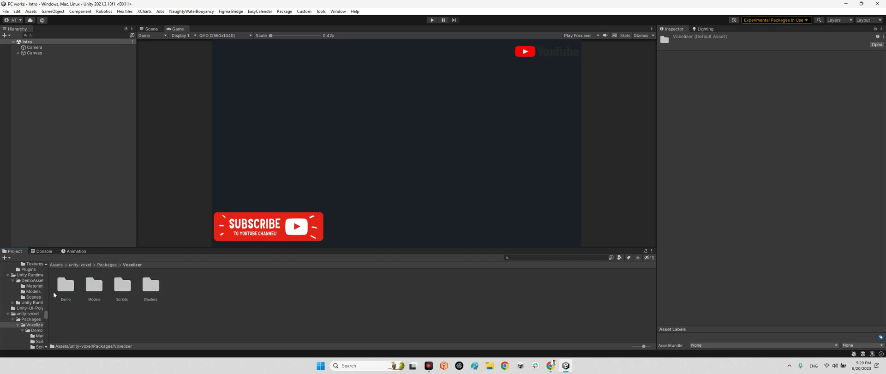
pyautogui.doubleClick(63, 289)
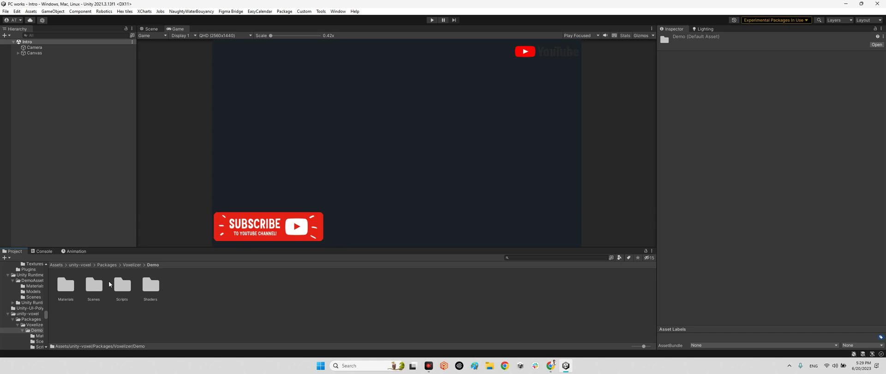
pyautogui.doubleClick(94, 285)
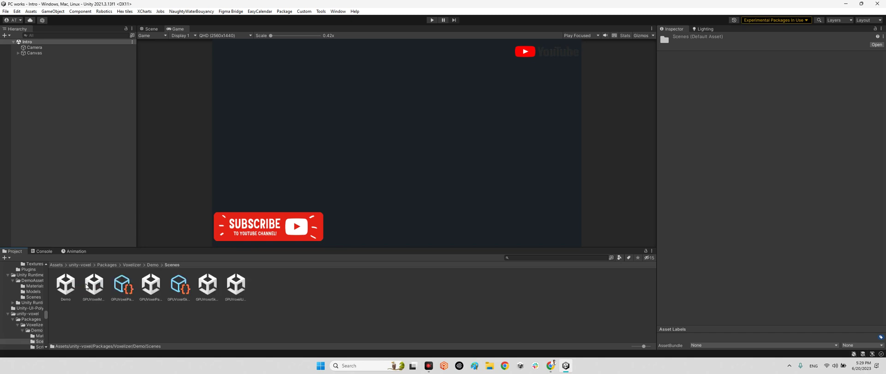
# - Open the Demo scene and frame its Venus model in the Scene view
pyautogui.click(151, 284)
pyautogui.click(236, 285)
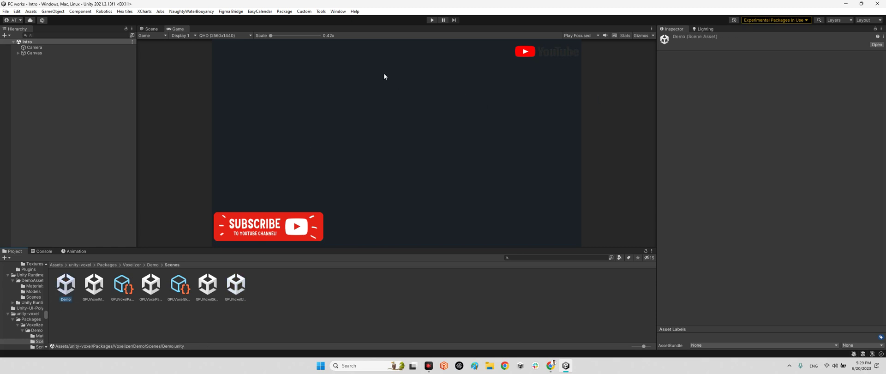
pyautogui.doubleClick(66, 282)
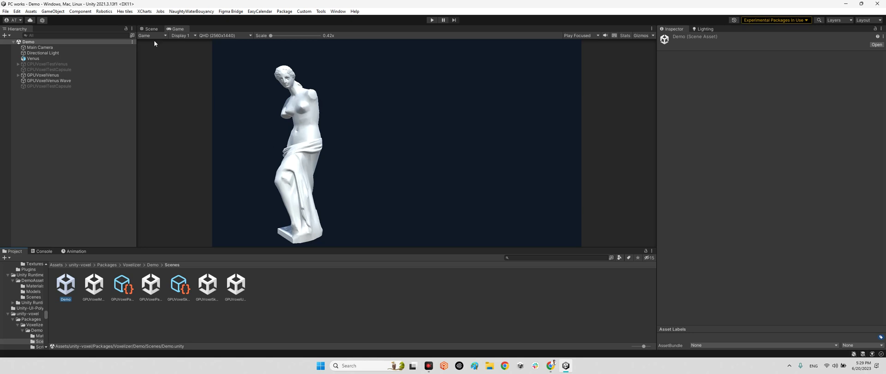
pyautogui.click(149, 29)
pyautogui.doubleClick(30, 58)
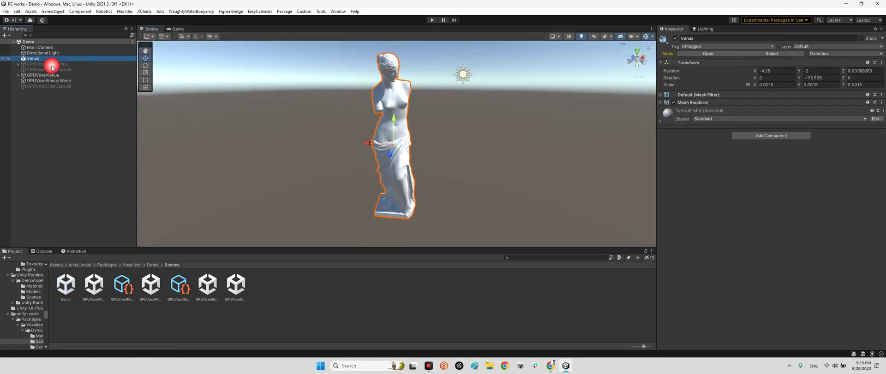
pyautogui.moveTo(350, 129); pyautogui.dragTo(433, 131, button='right')
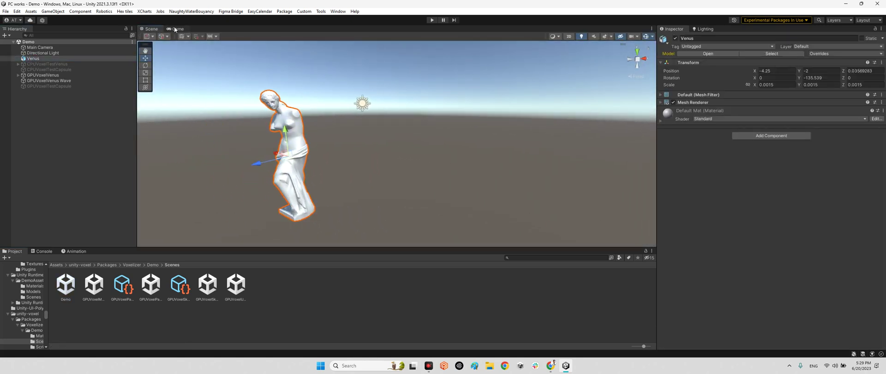
# - Run the Demo scene, try GPU Demo resolutions of 246, 601 and 28 on GPUVoxelVenus Wave, and stop it
pyautogui.hotkey('ctrl', '2')
pyautogui.click(436, 20)
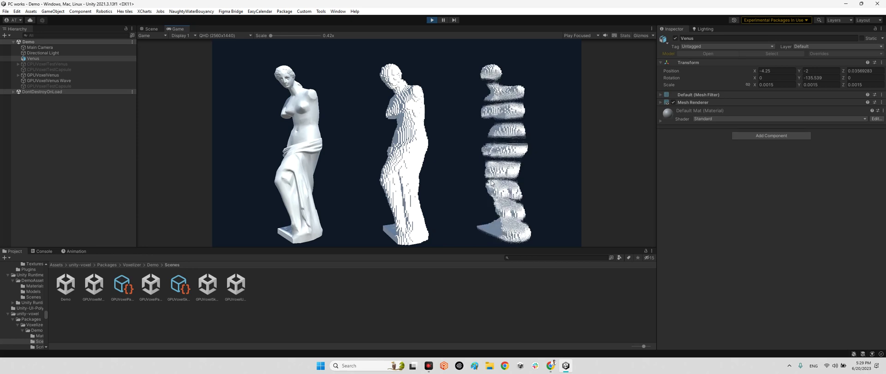
pyautogui.click(60, 82)
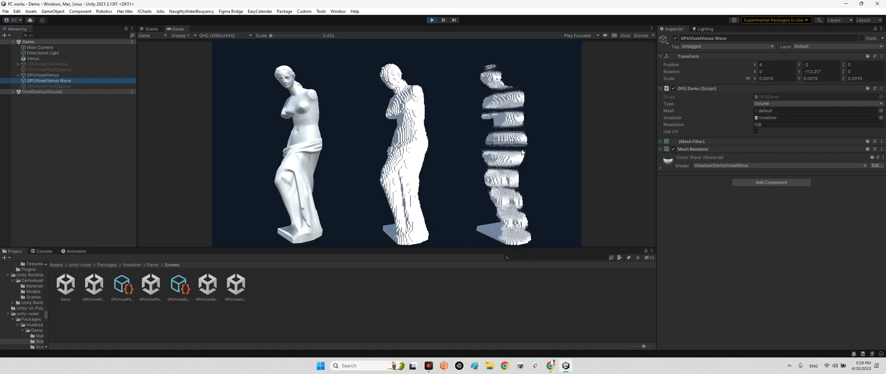
pyautogui.click(755, 125)
pyautogui.write('145')
pyautogui.press('BackSpace')
pyautogui.press('BackSpace')
pyautogui.press('BackSpace')
pyautogui.write('601')
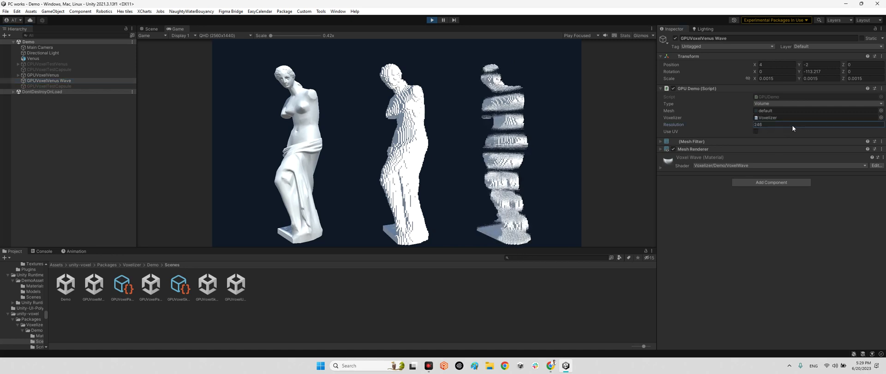
pyautogui.click(40, 125)
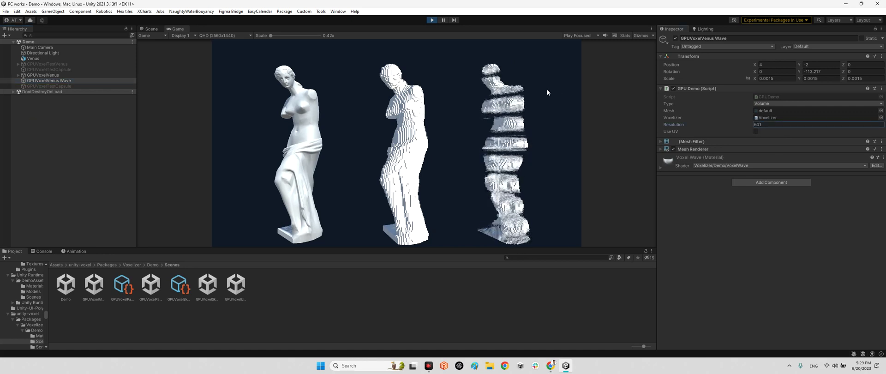
pyautogui.moveTo(750, 128); pyautogui.dragTo(552, 123)
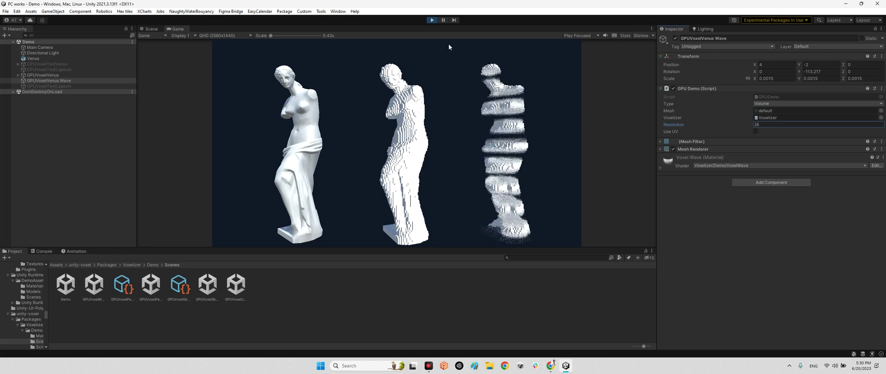
pyautogui.click(432, 20)
# - Open the GPUVoxelParticleSystem and GPUVoxelMosaic scenes, and test-run GPUVoxelMosaic in the Game view
pyautogui.doubleClick(94, 284)
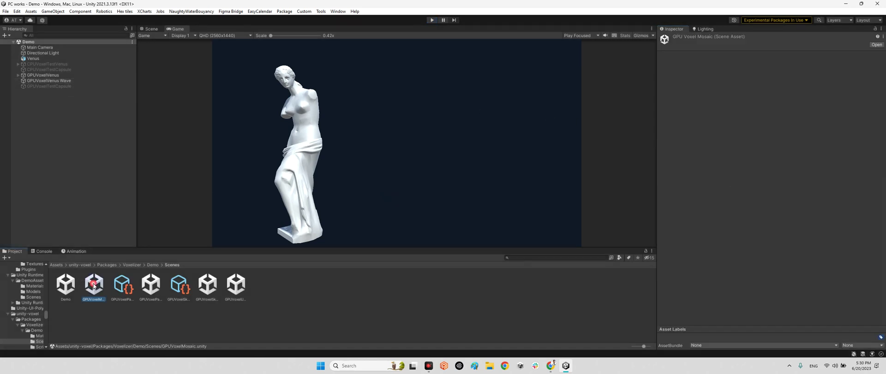
pyautogui.doubleClick(151, 284)
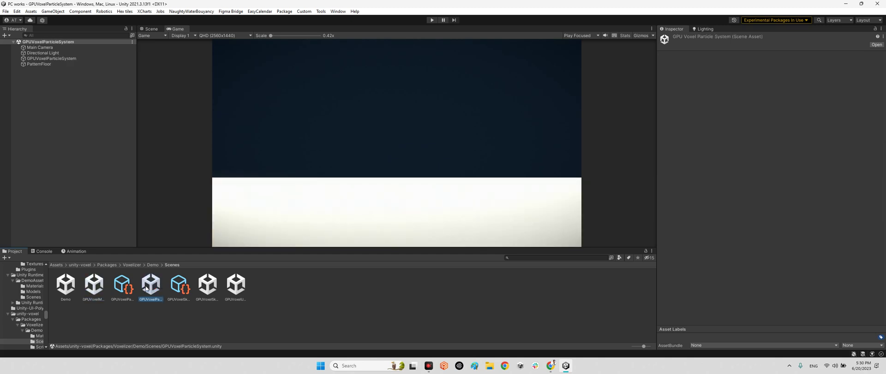
pyautogui.click(430, 20)
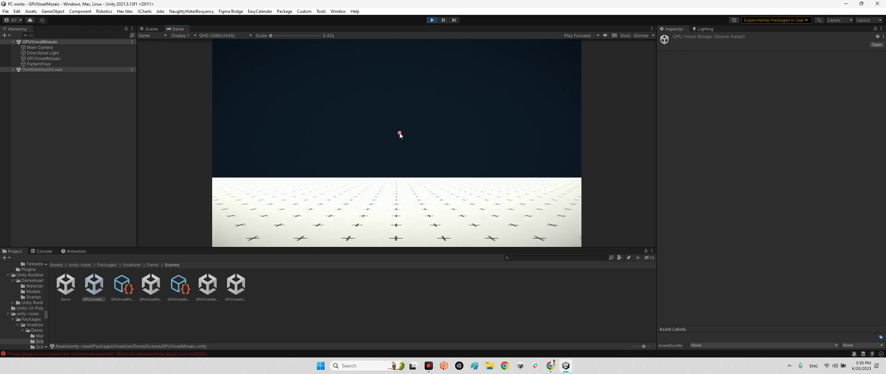
pyautogui.click(431, 21)
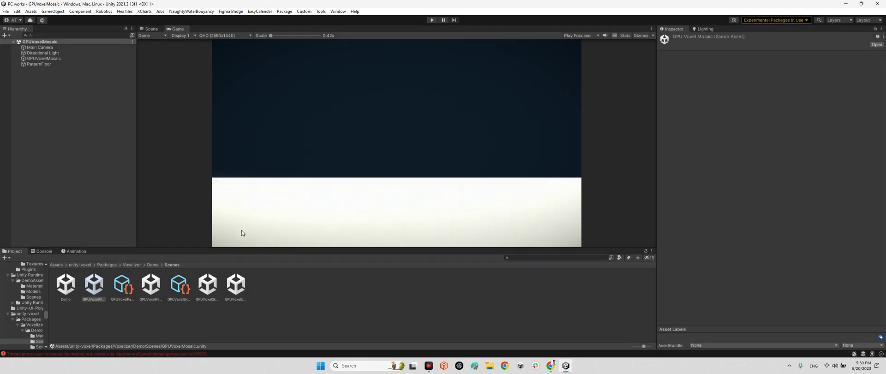
# - Open the GPUVoxelSkinnedMesh scene and run it, examining the walking voxel figure in both the Scene and Game views
pyautogui.doubleClick(209, 291)
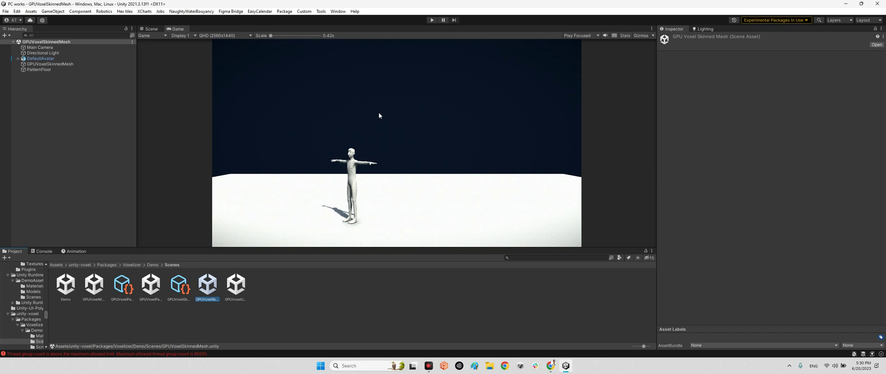
pyautogui.click(432, 20)
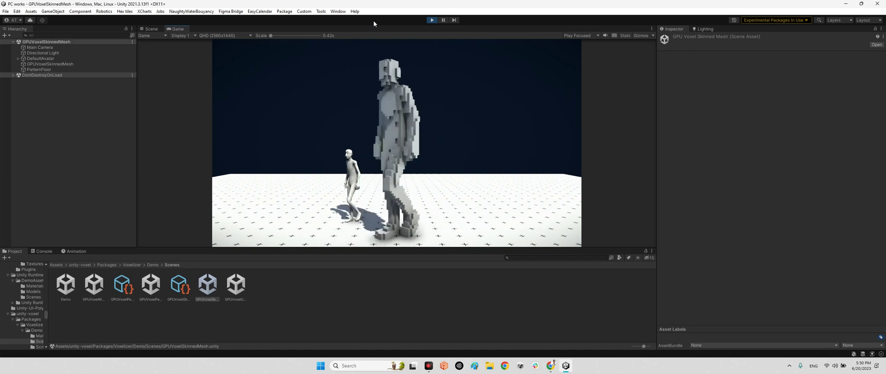
pyautogui.click(152, 29)
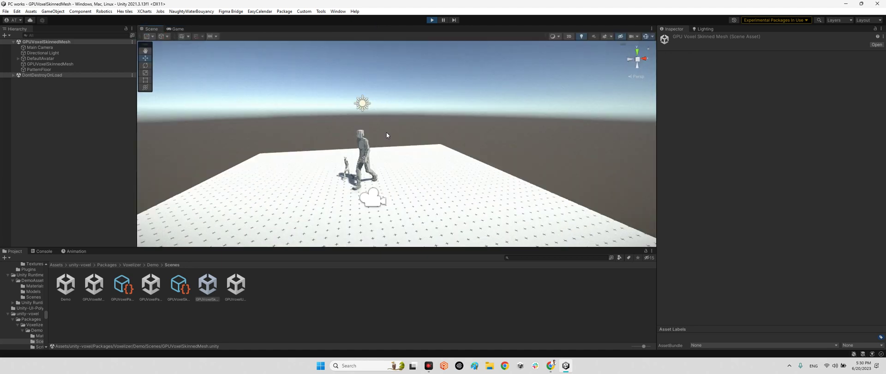
pyautogui.moveTo(386, 132); pyautogui.dragTo(405, 139, button='right')
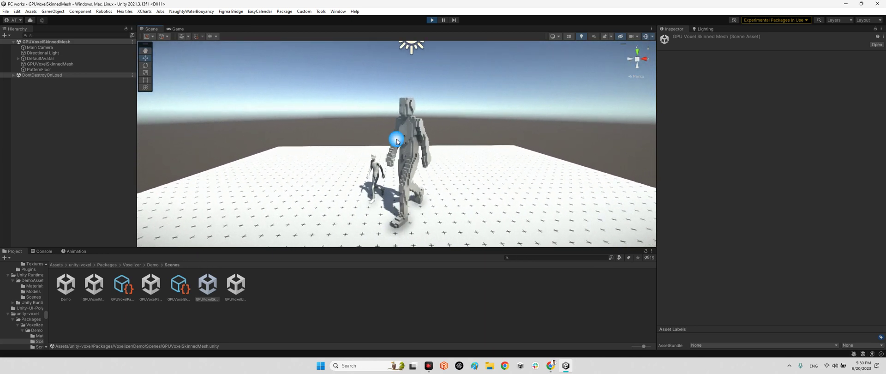
pyautogui.click(177, 29)
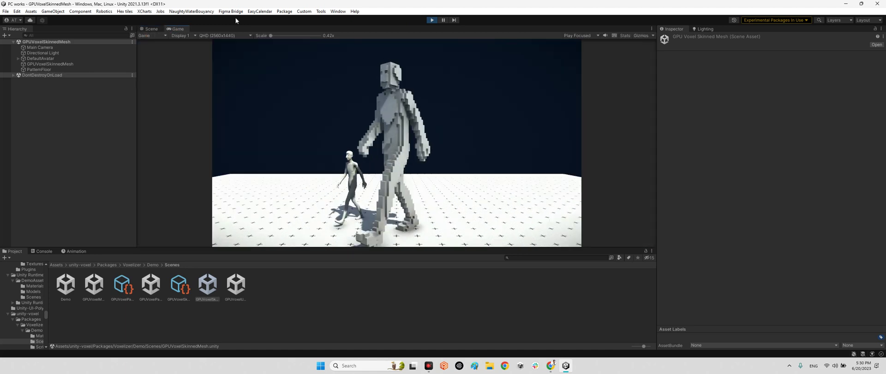
pyautogui.click(431, 21)
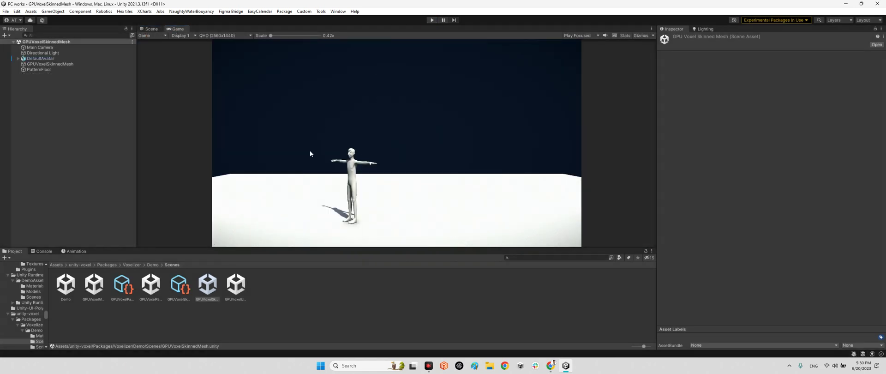
# - Open the GPUVoxelParticleSystem scene, run it to examine the voxel particle effect, and stop it
pyautogui.doubleClick(235, 283)
pyautogui.doubleClick(151, 284)
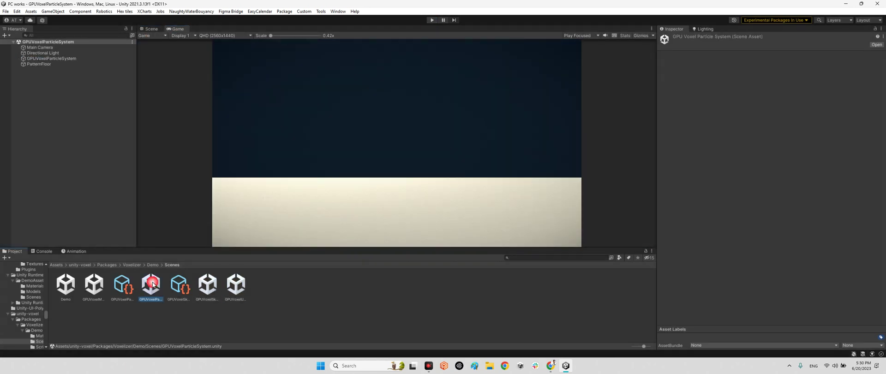
pyautogui.click(432, 20)
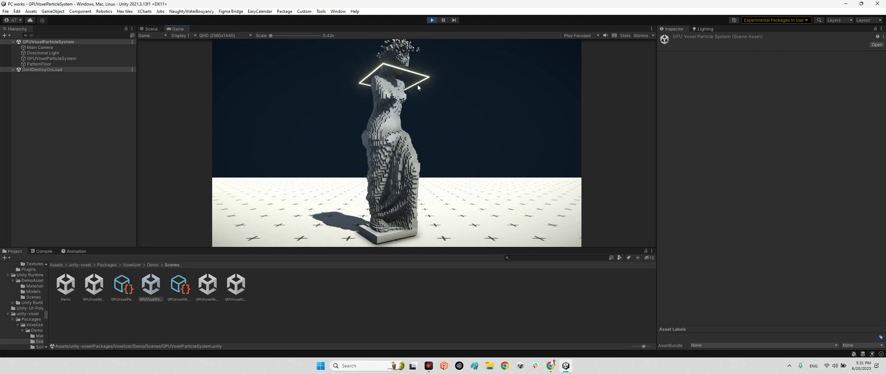
pyautogui.click(431, 20)
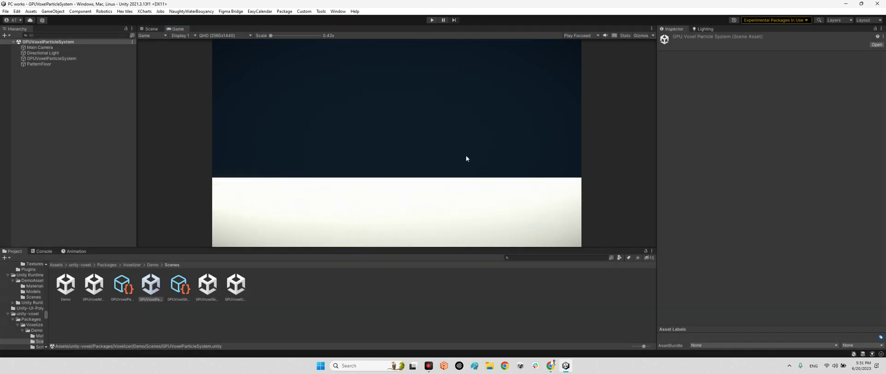